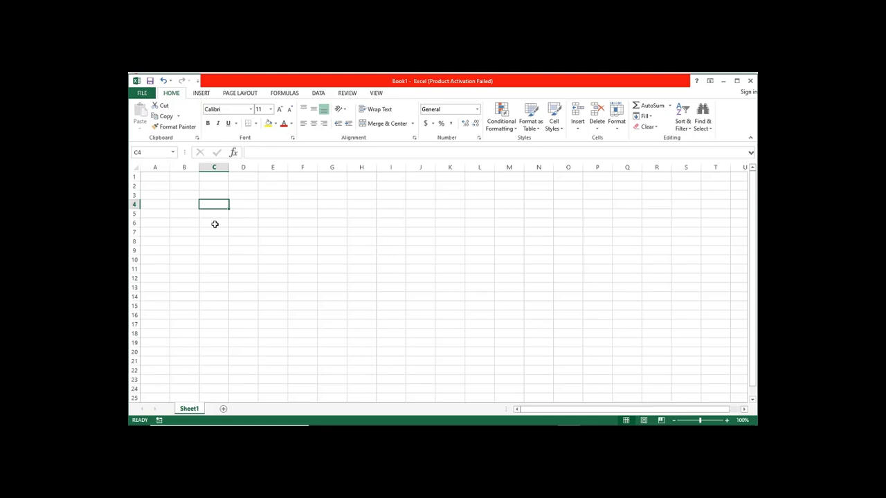
Enter the heading Fruits in C4 and list Peach, Pear, Watermelon, Orange and Apple in C5 to C9
{"action": "type", "text": "Fruits"}
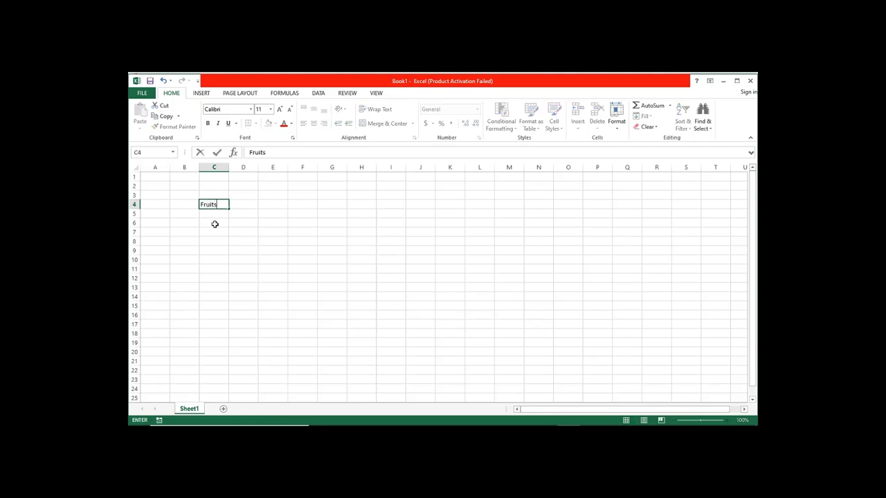
{"action": "key", "text": "Return"}
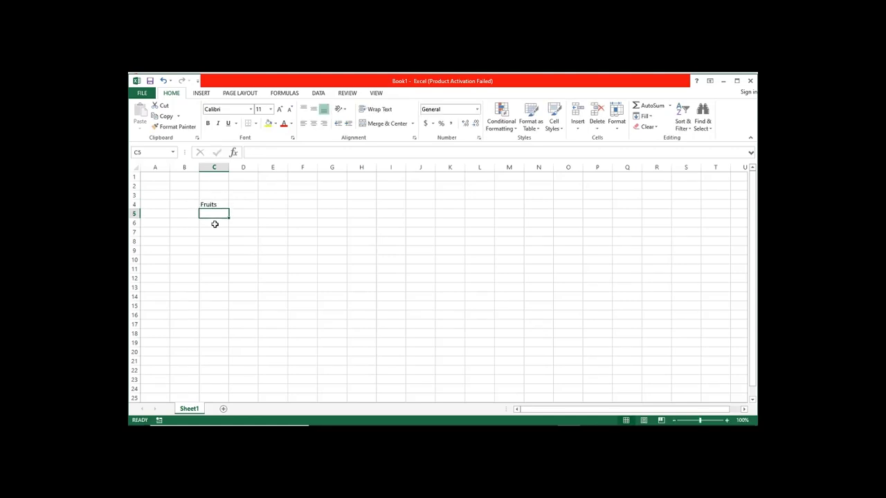
{"action": "type", "text": "Peach"}
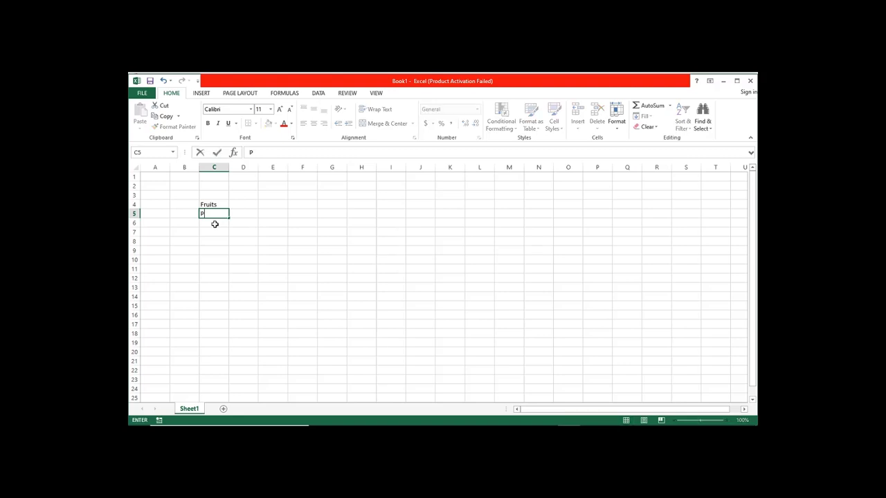
{"action": "key", "text": "Return"}
{"action": "type", "text": "Pear"}
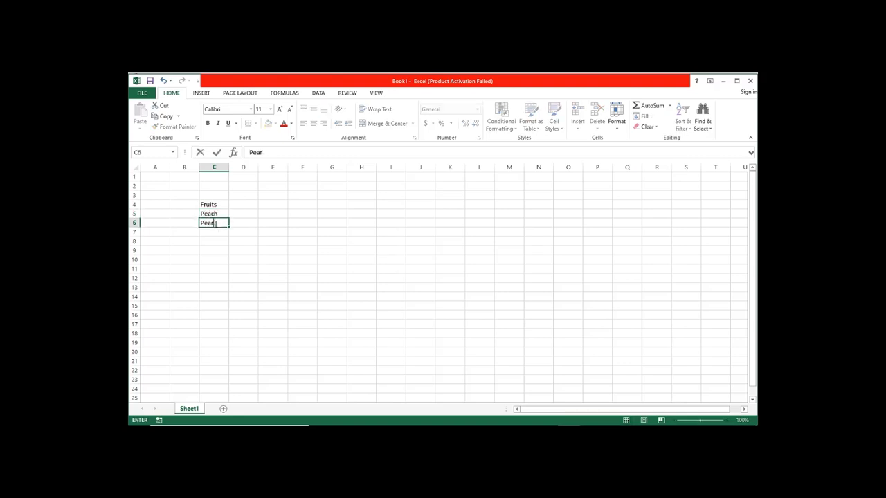
{"action": "key", "text": "Return"}
{"action": "type", "text": "Wate"}
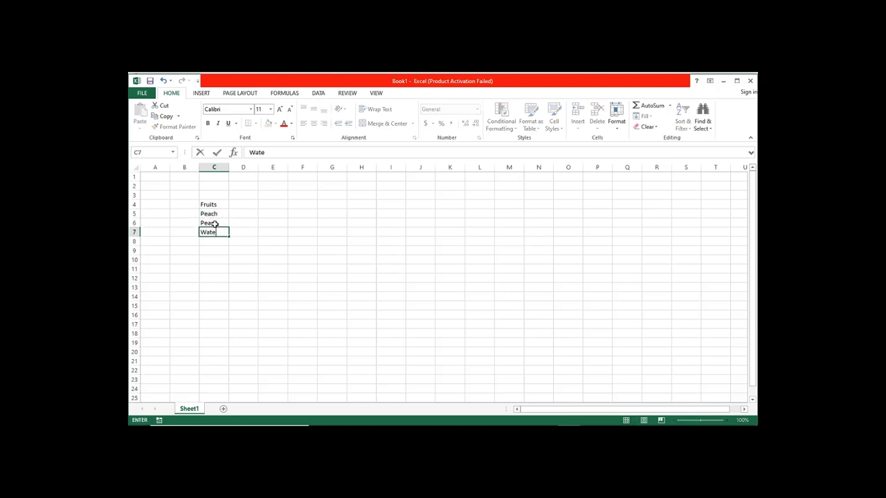
{"action": "type", "text": "rmelon"}
{"action": "key", "text": "Return"}
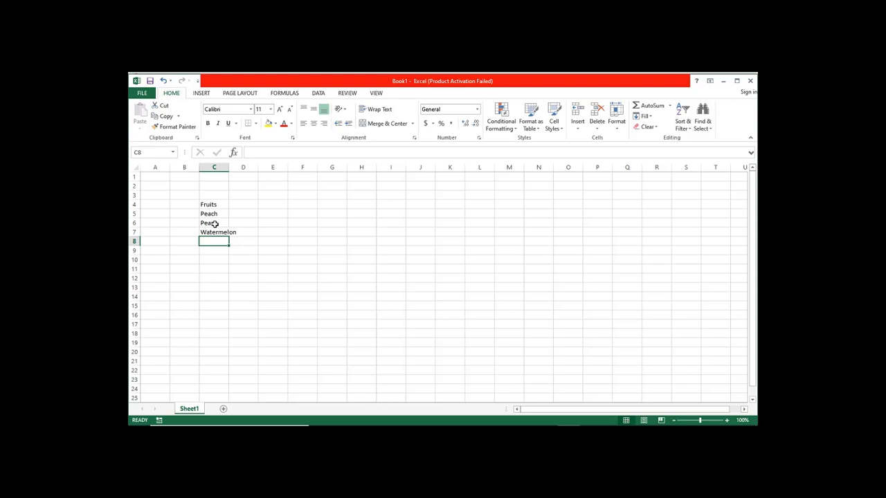
{"action": "type", "text": "Li"}
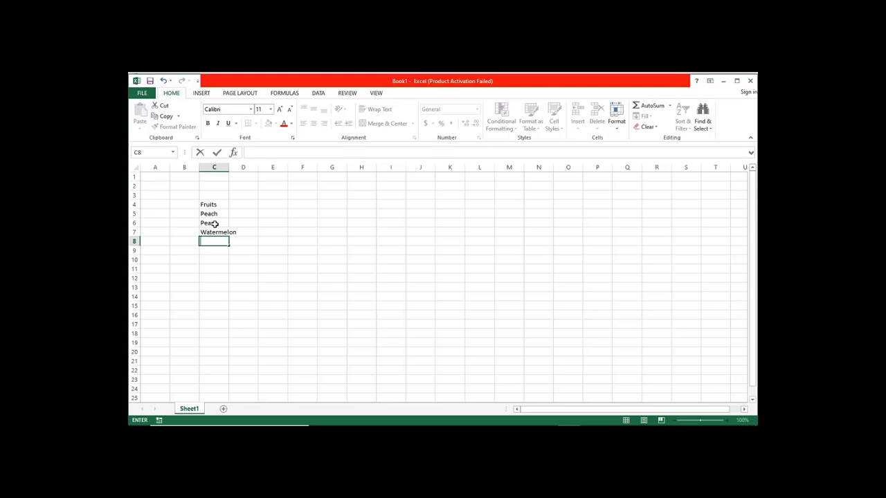
{"action": "type", "text": "Orange"}
{"action": "key", "text": "Return"}
{"action": "type", "text": "Apple"}
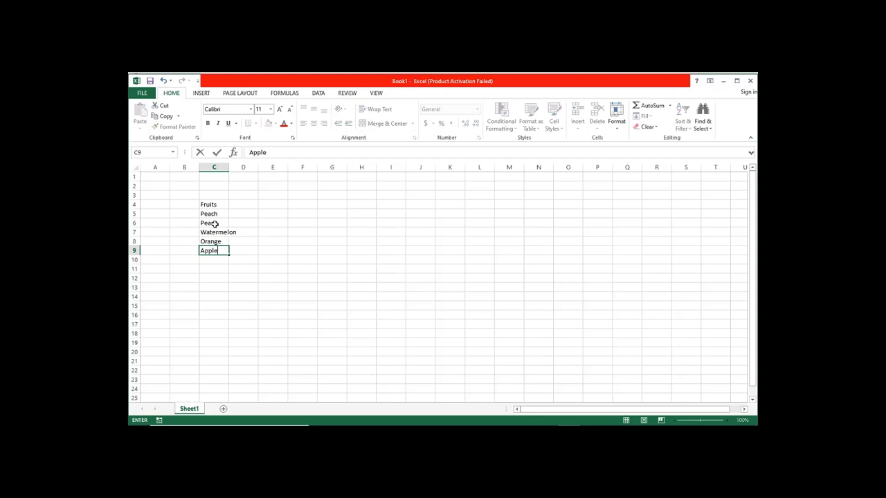
{"action": "key", "text": "Return"}
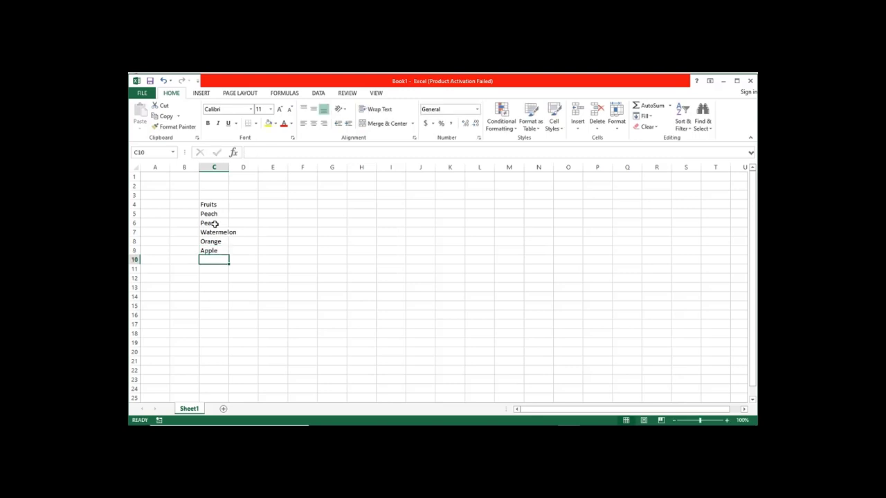
Enter the heading Prices in D4 and fill D5 to D9 with 60, 50, 15, 40 and 150
{"action": "left_click", "coordinate": [247, 206]}
{"action": "type", "text": "Prices"}
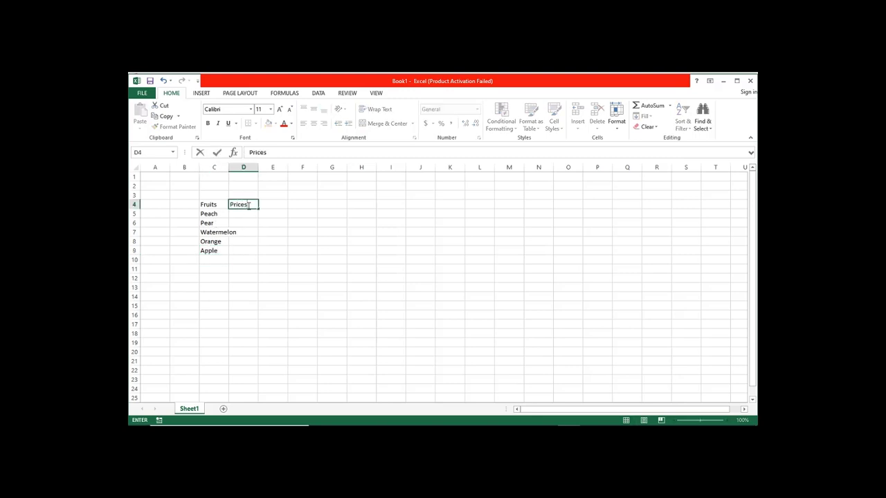
{"action": "key", "text": "Return"}
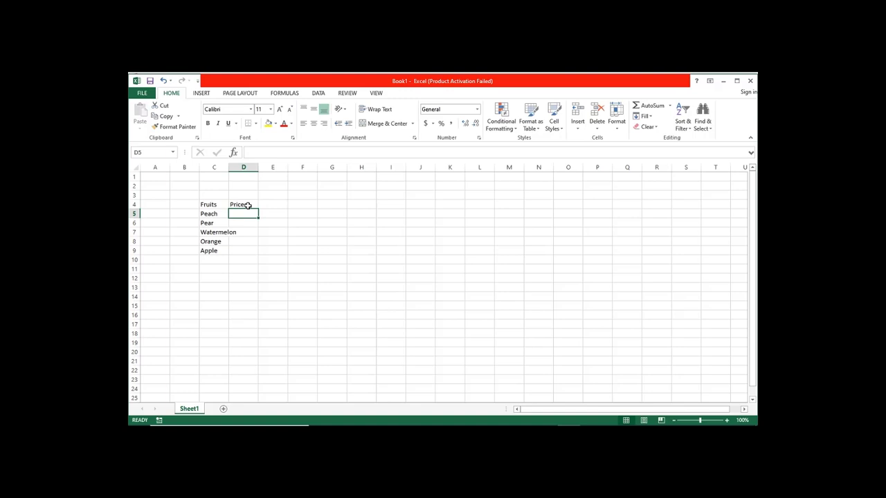
{"action": "type", "text": "60"}
{"action": "key", "text": "Return"}
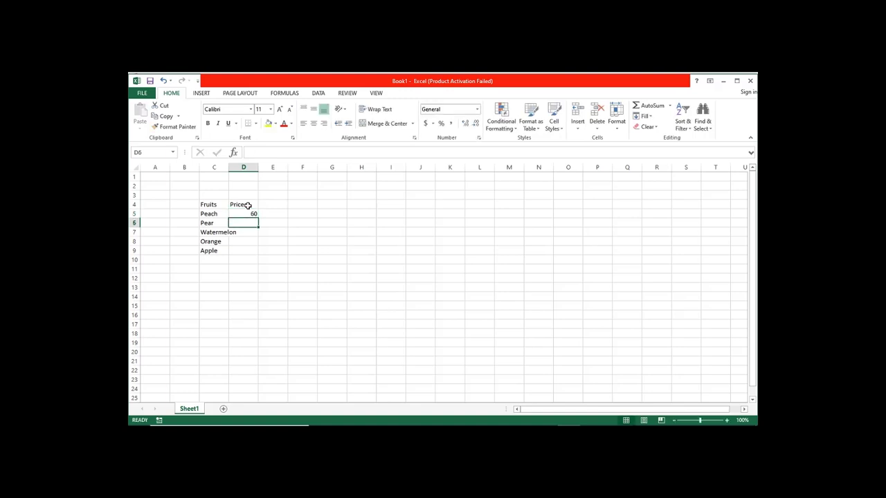
{"action": "type", "text": "50"}
{"action": "key", "text": "Return"}
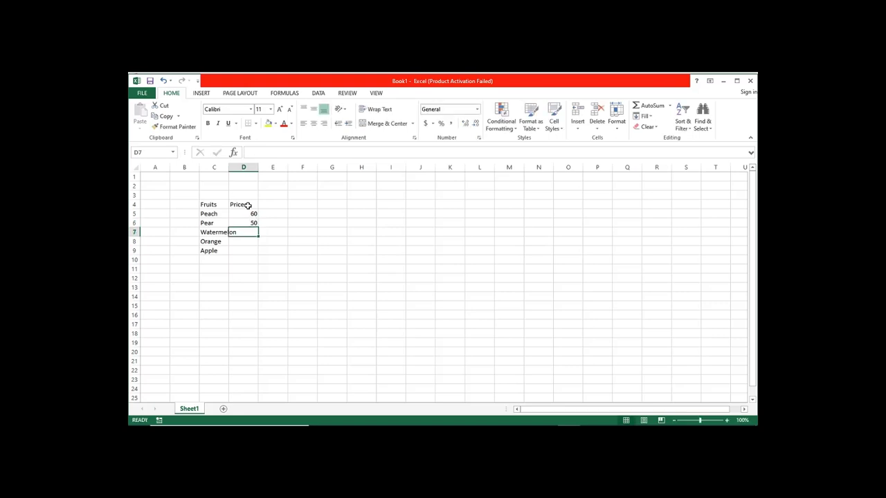
{"action": "type", "text": "15"}
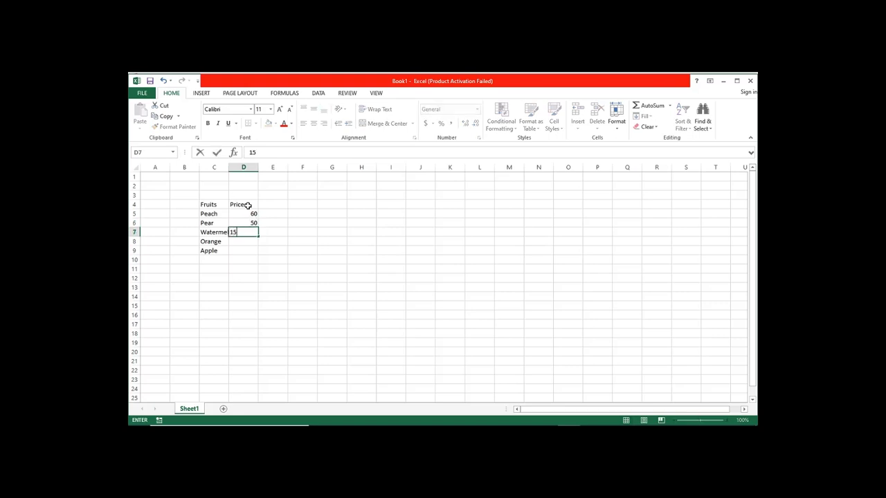
{"action": "key", "text": "Return"}
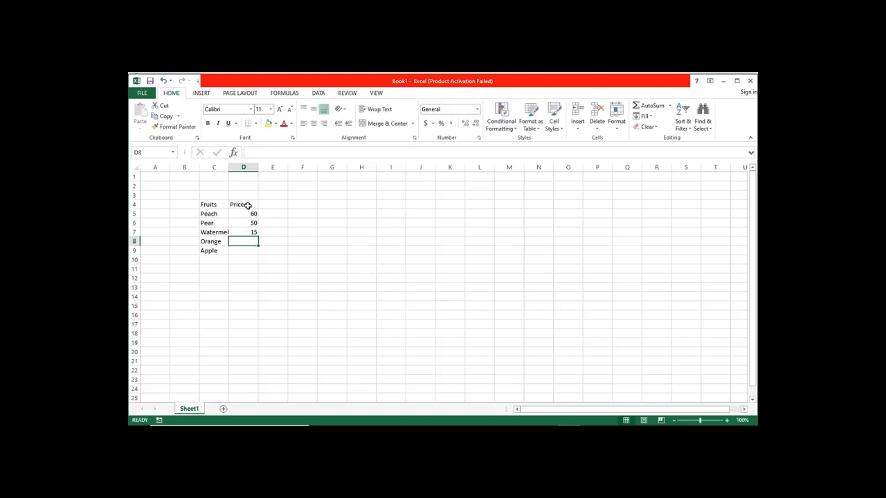
{"action": "type", "text": "40"}
{"action": "key", "text": "Return"}
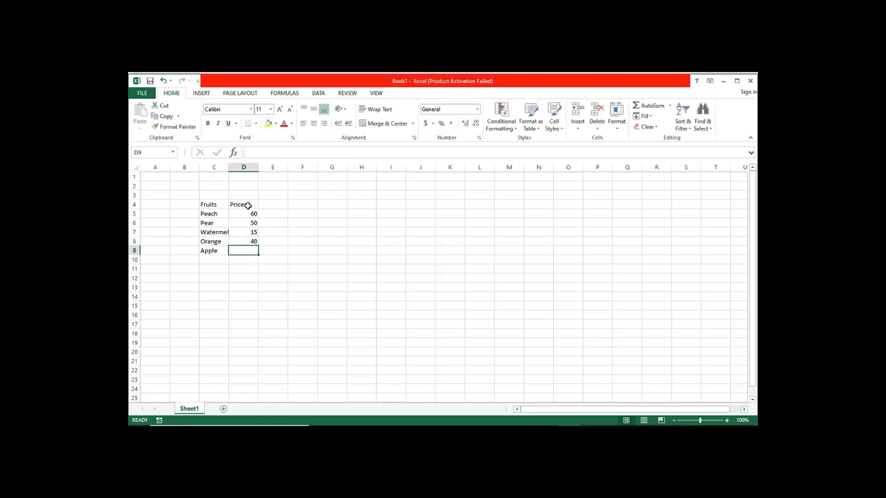
{"action": "type", "text": "150"}
{"action": "key", "text": "Return"}
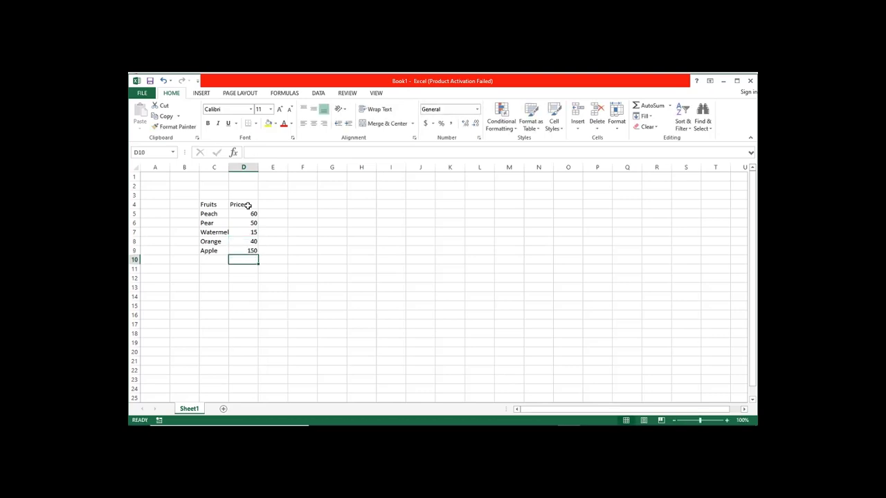
Apply all borders to the table in C4:D9 and slightly widen columns C and D
{"action": "left_click_drag", "start_coordinate": [215, 206], "coordinate": [243, 251]}
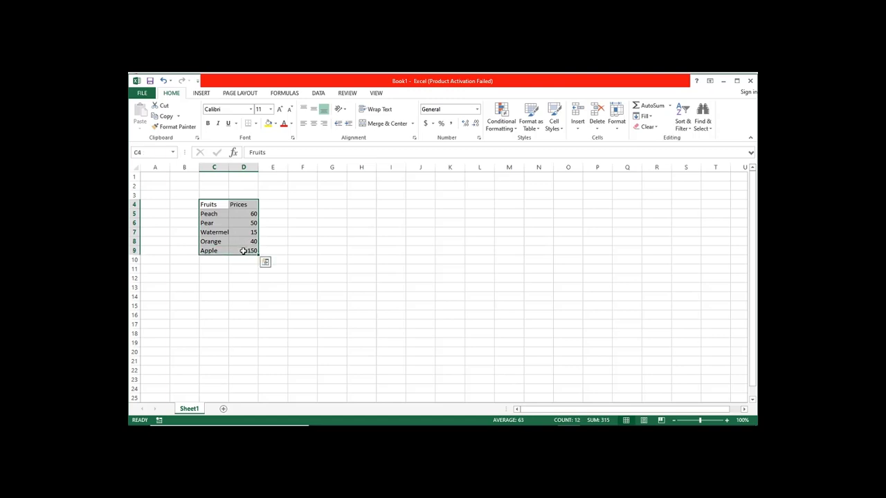
{"action": "left_click", "coordinate": [255, 123]}
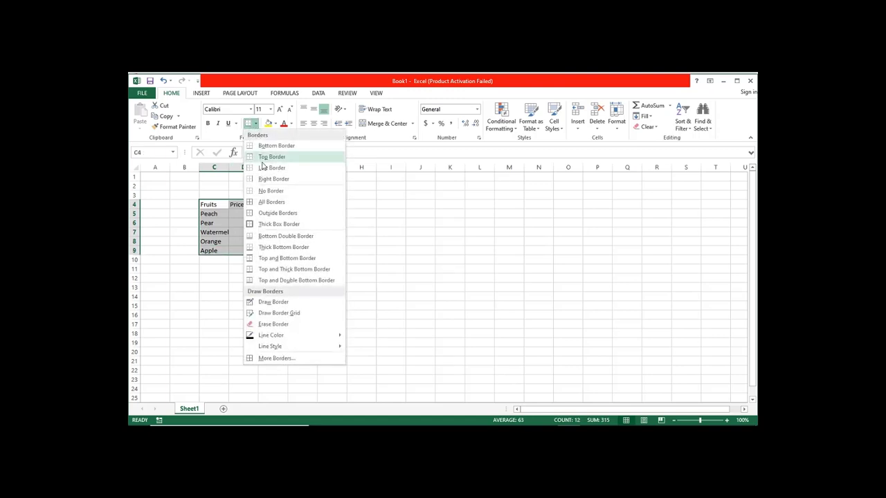
{"action": "left_click", "coordinate": [252, 202]}
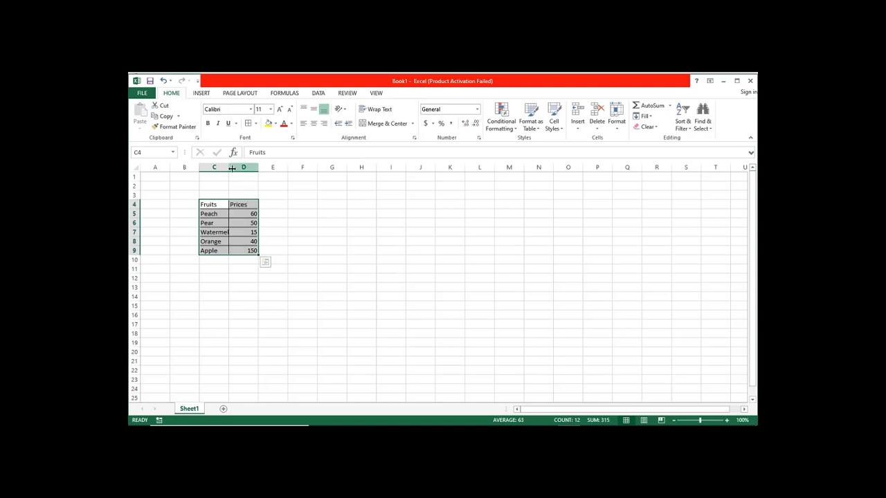
{"action": "left_click_drag", "start_coordinate": [228, 167], "coordinate": [270, 168]}
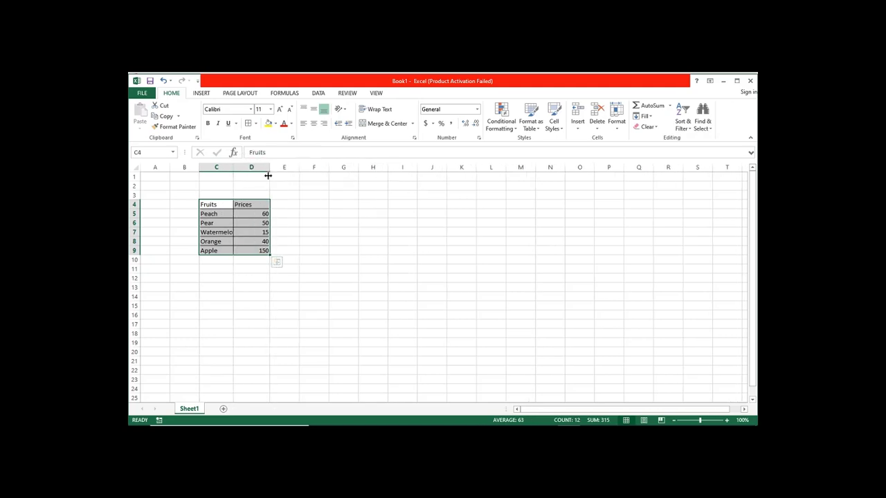
{"action": "left_click", "coordinate": [257, 271]}
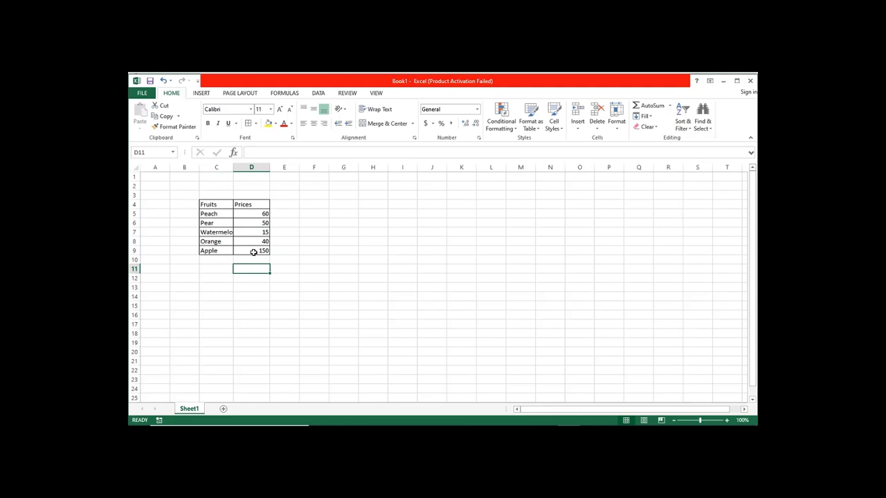
Insert a 2-D clustered column chart from the fruit and price table in C4:D9 and examine its bars
{"action": "left_click", "coordinate": [201, 94]}
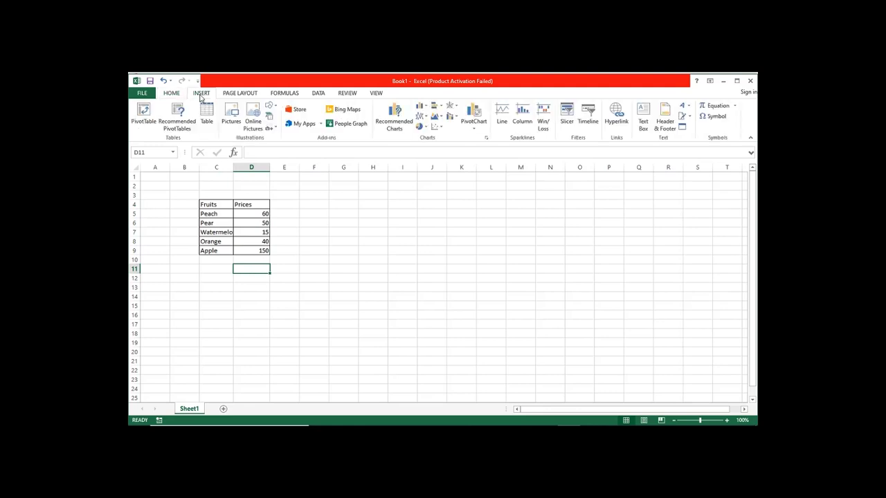
{"action": "left_click", "coordinate": [337, 280]}
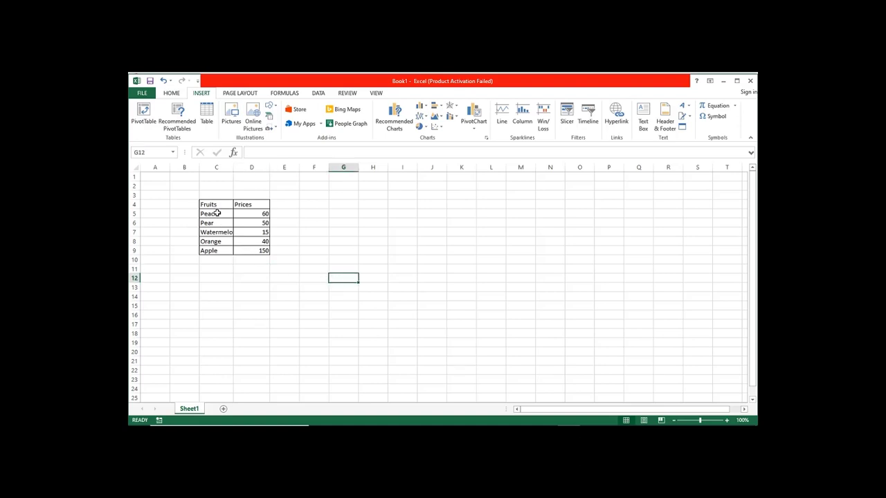
{"action": "left_click_drag", "start_coordinate": [211, 205], "coordinate": [242, 251]}
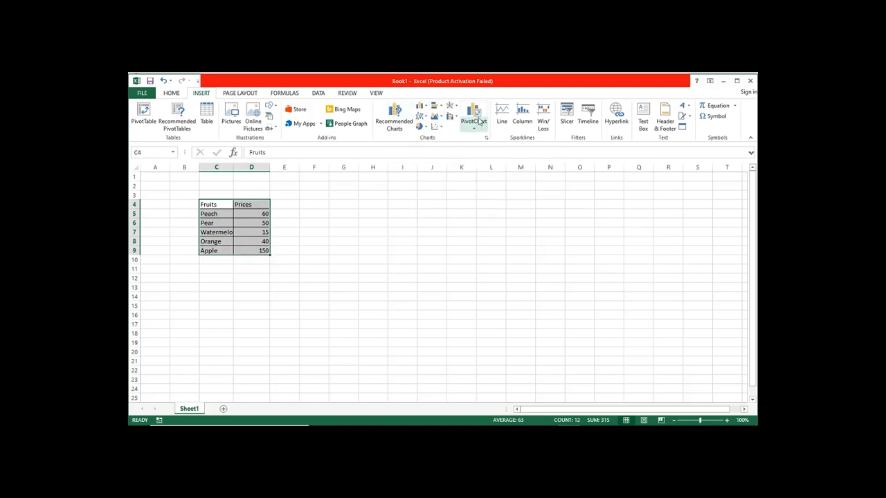
{"action": "left_click", "coordinate": [423, 108]}
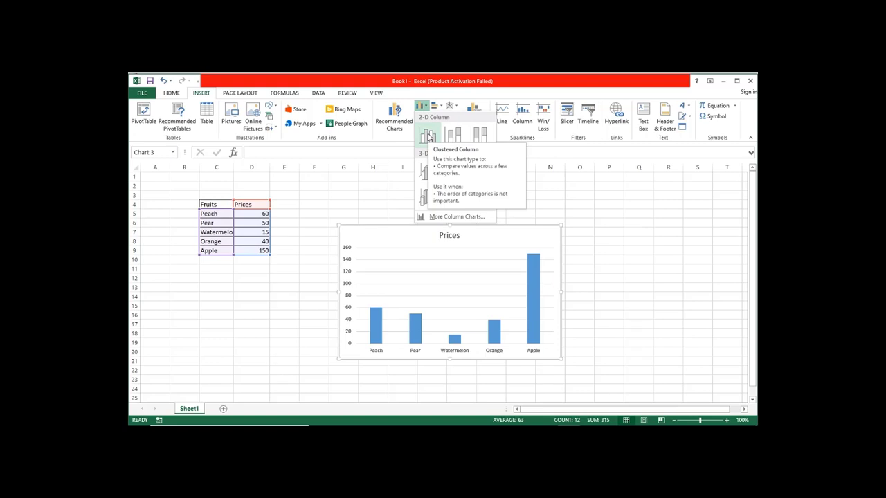
{"action": "left_click", "coordinate": [428, 137]}
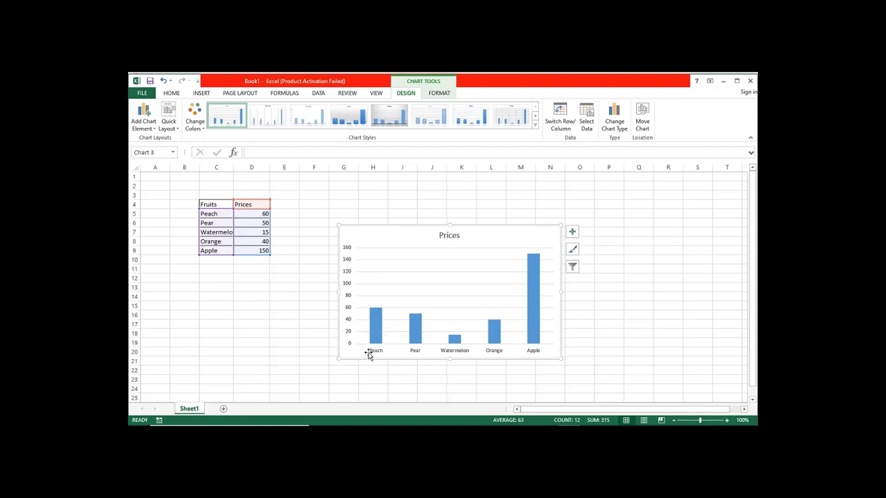
{"action": "mouse_move", "coordinate": [372, 313]}
{"action": "mouse_move", "coordinate": [414, 320]}
{"action": "mouse_move", "coordinate": [455, 339]}
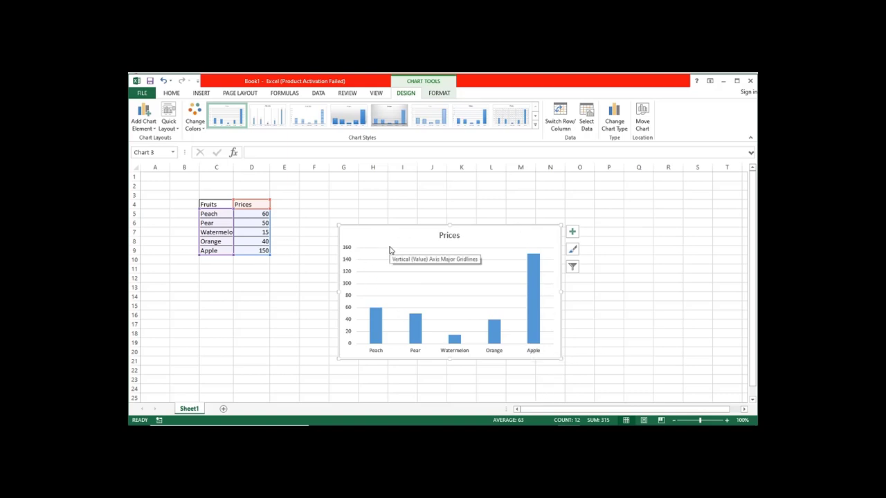
Delete the Prices column chart from the sheet and deselect everything by selecting an empty cell
{"action": "key", "text": "Delete"}
{"action": "left_click", "coordinate": [350, 236]}
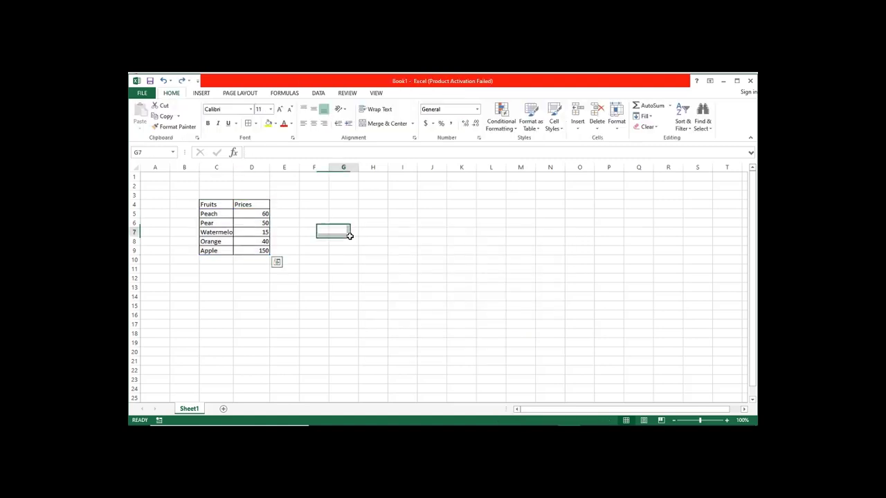
{"action": "left_click", "coordinate": [369, 293]}
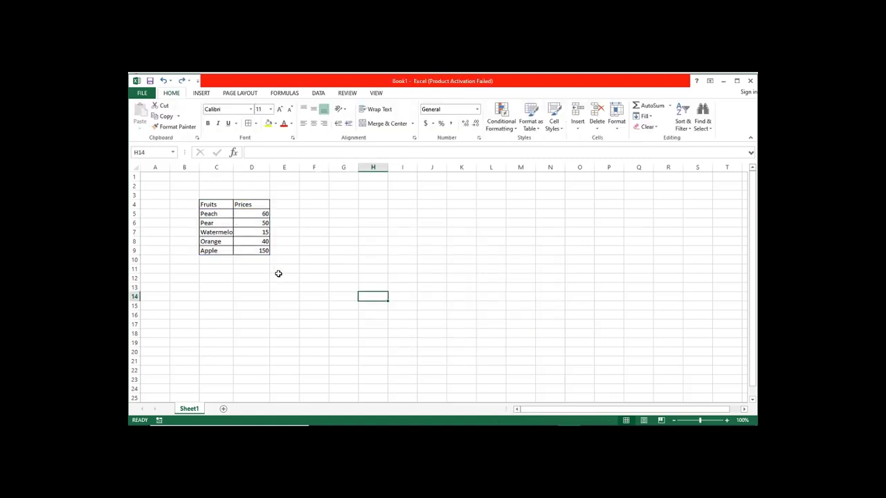
Insert a blank column chart with only the empty cell H10 selected
{"action": "left_click", "coordinate": [364, 261]}
{"action": "left_click", "coordinate": [203, 94]}
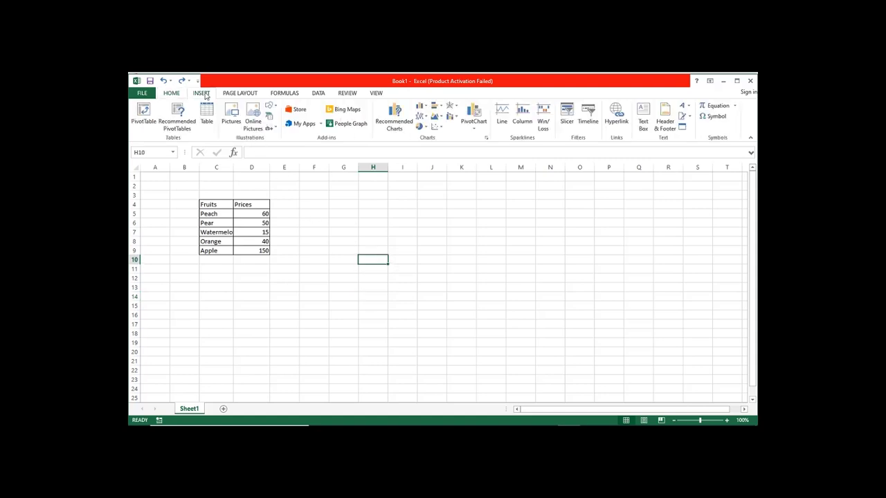
{"action": "left_click", "coordinate": [422, 116]}
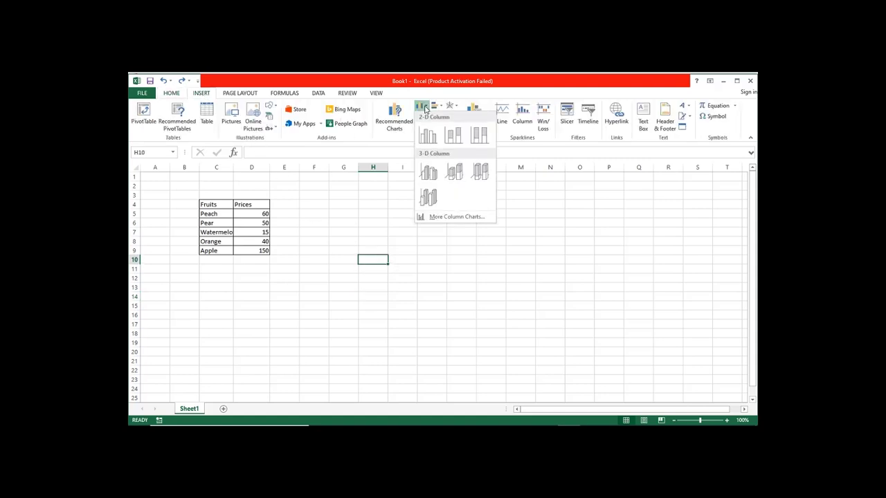
{"action": "key", "text": "Escape"}
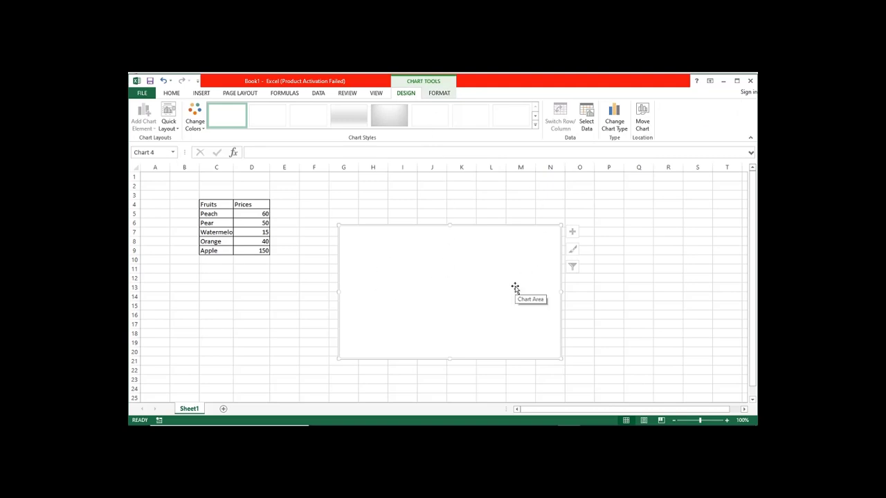
Add a data series named Prices to the blank chart, taking its values from cells D5:D9
{"action": "right_click", "coordinate": [424, 266]}
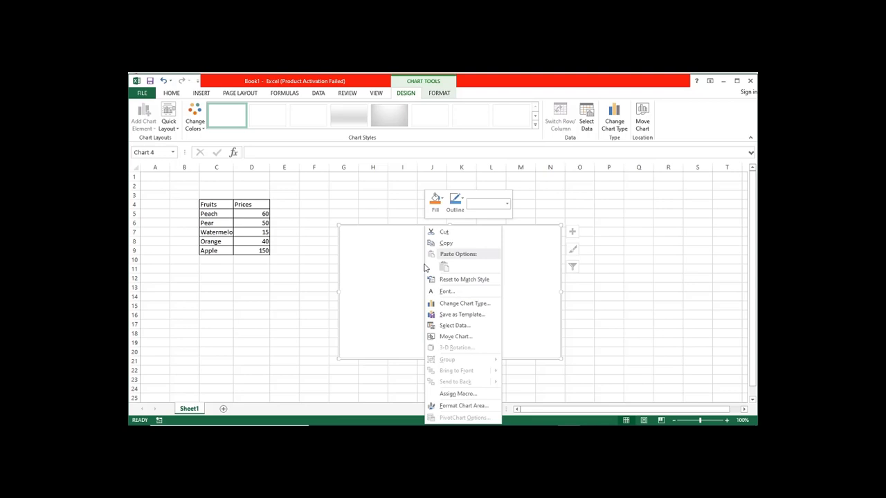
{"action": "left_click", "coordinate": [447, 328]}
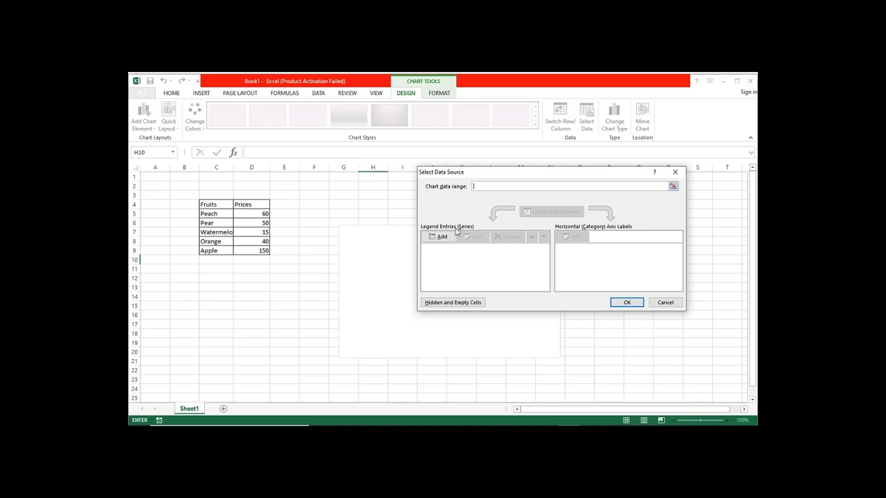
{"action": "left_click", "coordinate": [436, 236]}
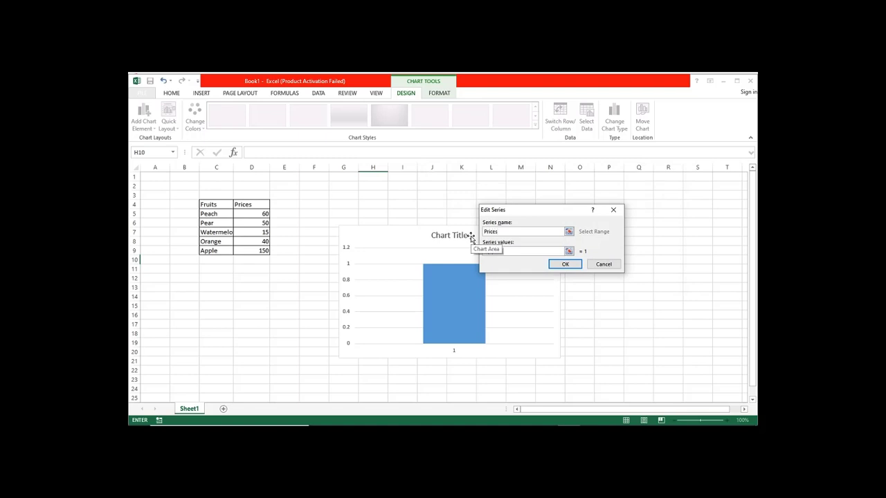
{"action": "left_click", "coordinate": [520, 251]}
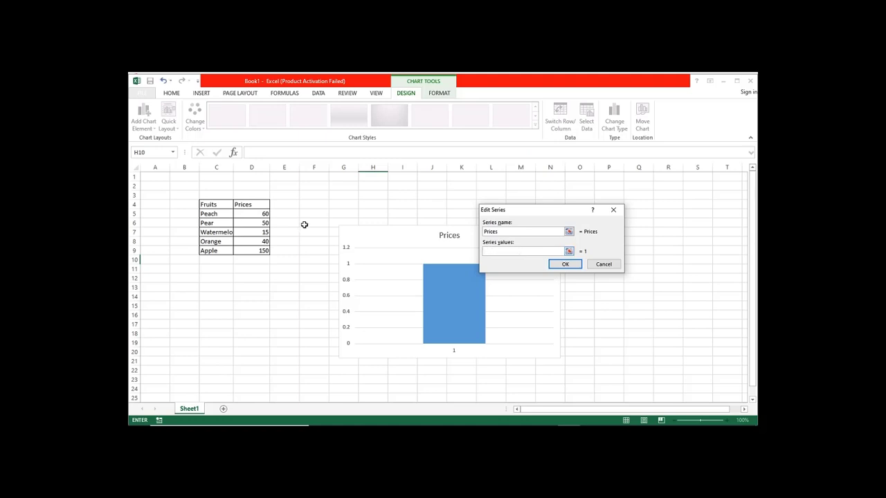
{"action": "left_click_drag", "start_coordinate": [261, 214], "coordinate": [262, 251]}
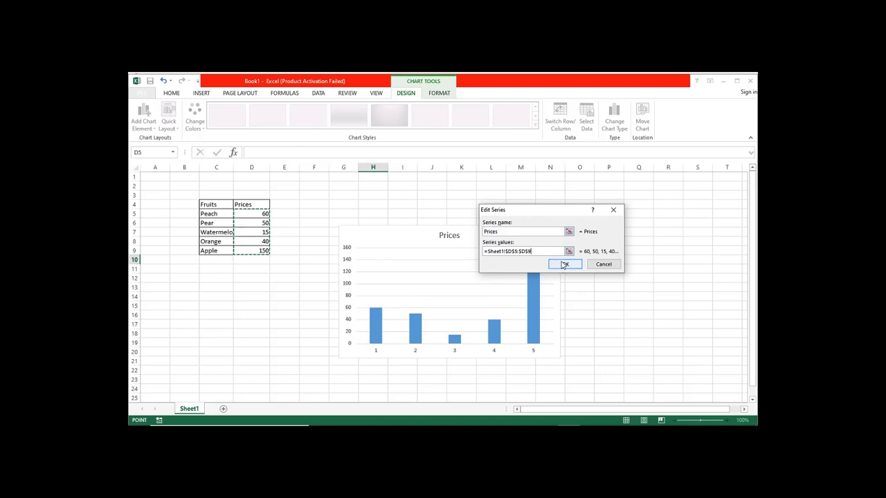
{"action": "left_click", "coordinate": [564, 265]}
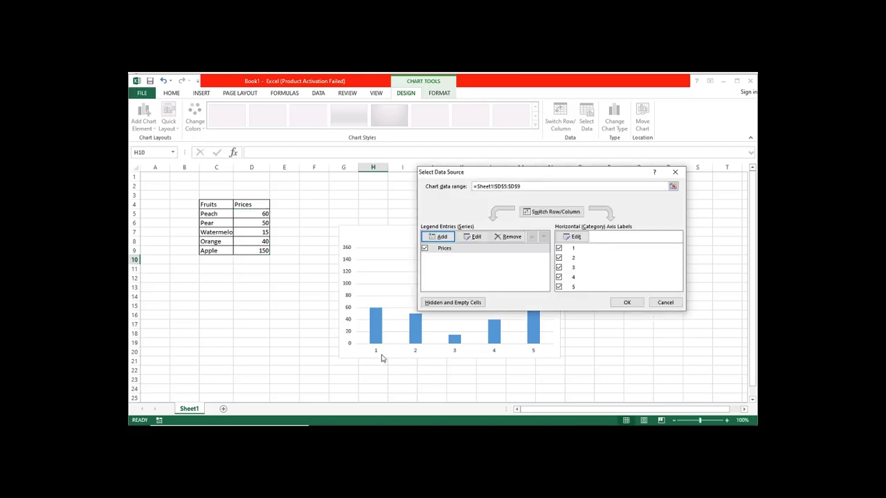
Set the chart's horizontal axis labels to the fruit names in C5:C9 and accept the data source
{"action": "left_click", "coordinate": [575, 237]}
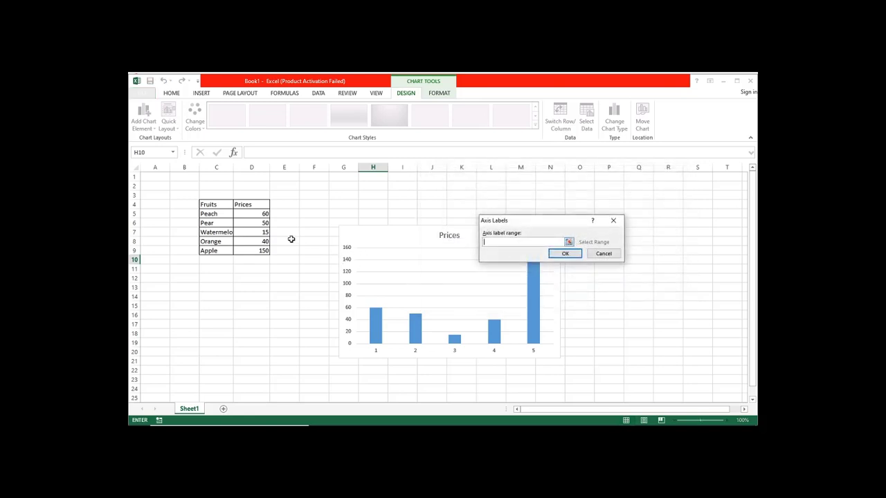
{"action": "left_click_drag", "start_coordinate": [215, 214], "coordinate": [213, 250]}
{"action": "left_click", "coordinate": [560, 254]}
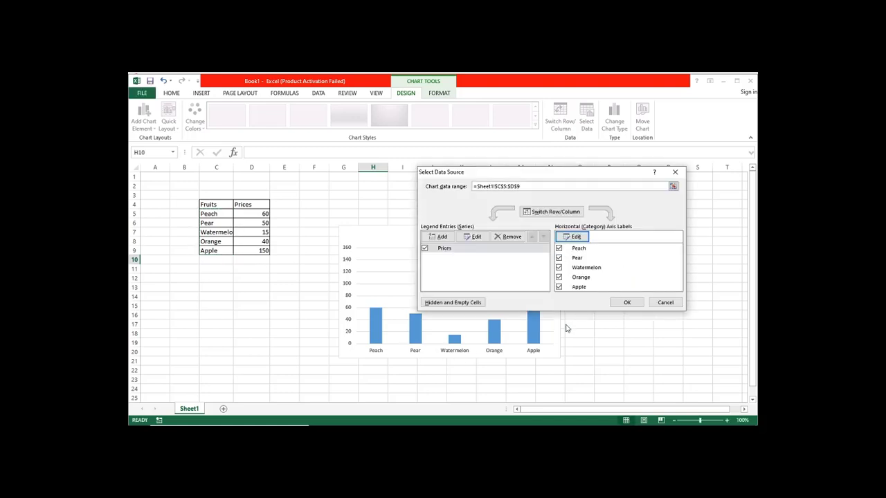
{"action": "left_click", "coordinate": [627, 302]}
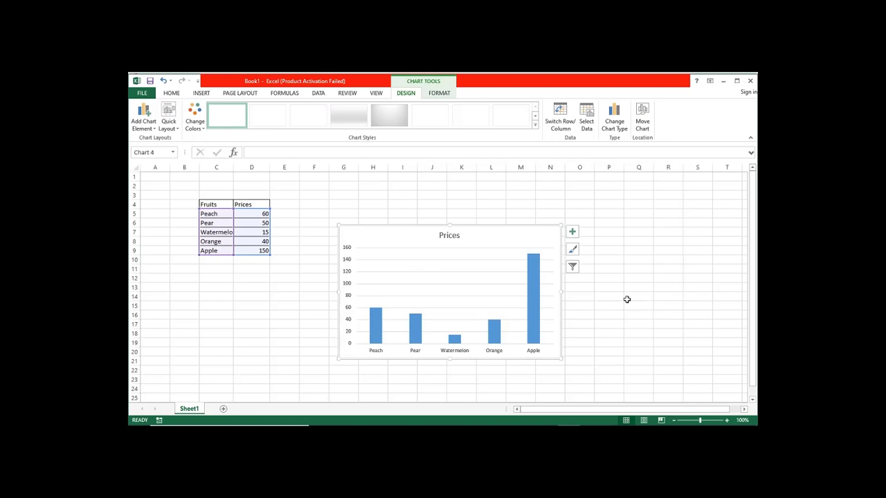
Change the Prices column chart to a 3-D 100% stacked bar chart
{"action": "left_click", "coordinate": [202, 93]}
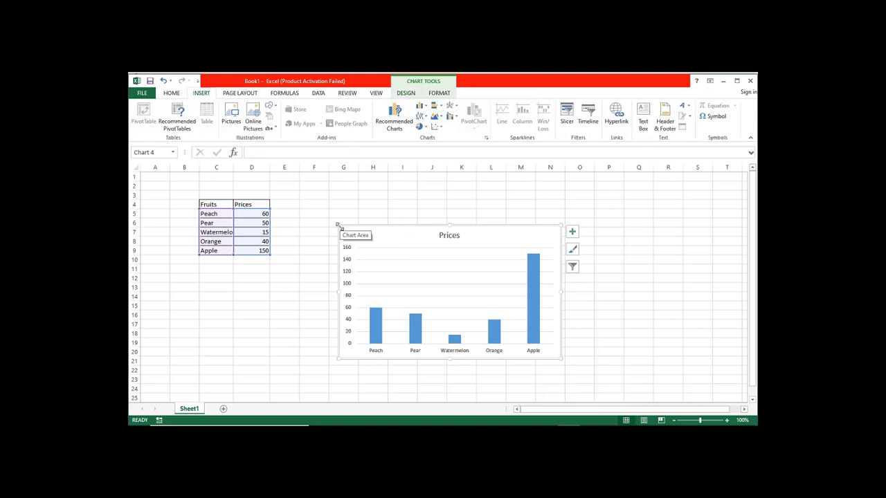
{"action": "left_click", "coordinate": [438, 107]}
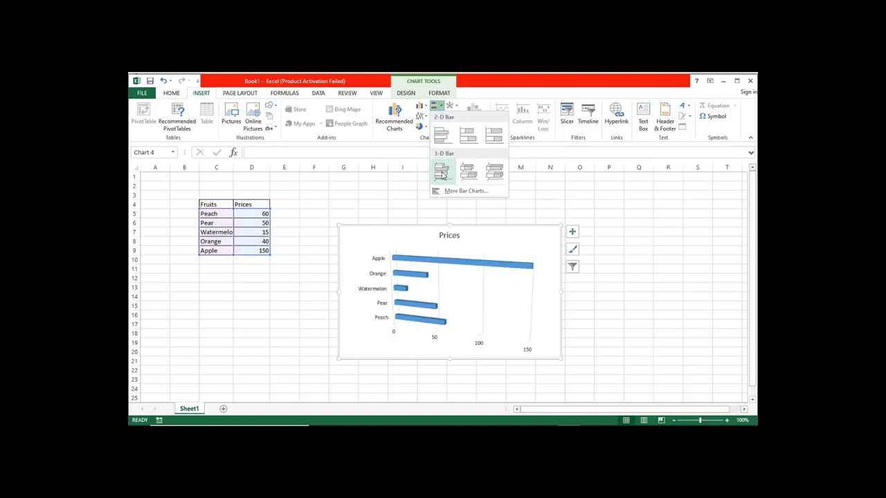
{"action": "left_click", "coordinate": [495, 173]}
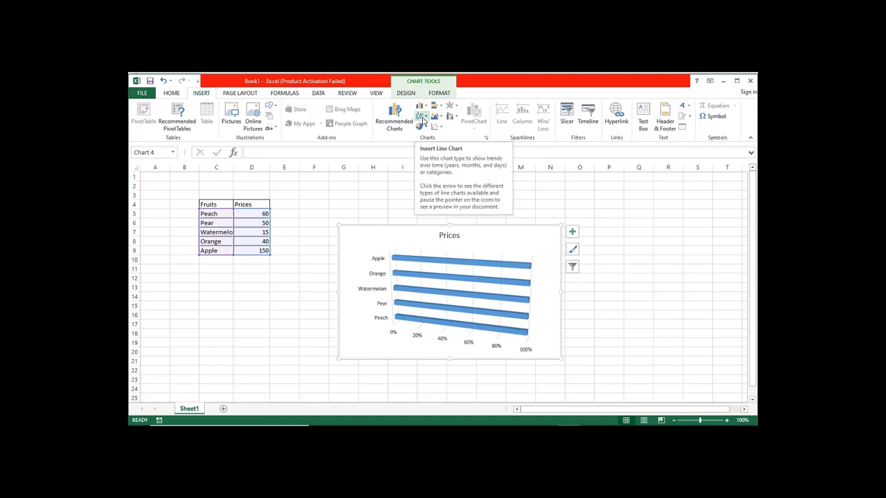
Look at the available line chart types and change the Prices chart to a 2-D stacked area chart
{"action": "left_click", "coordinate": [420, 117]}
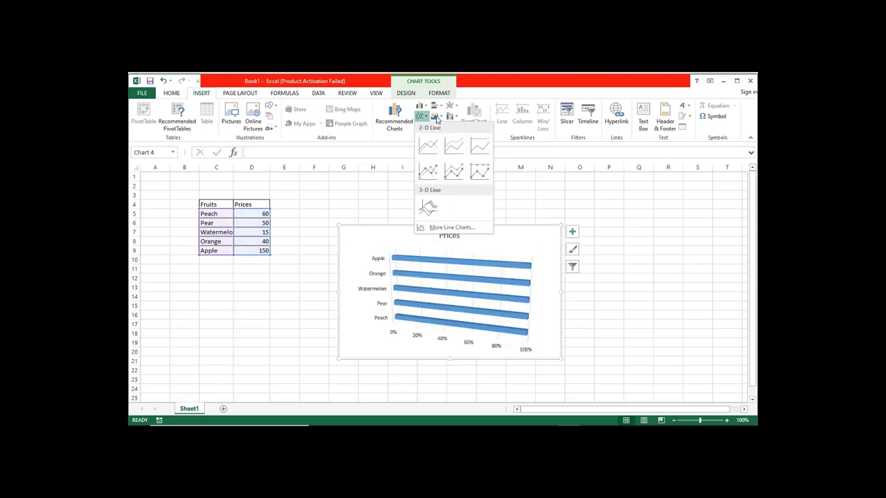
{"action": "left_click", "coordinate": [436, 118]}
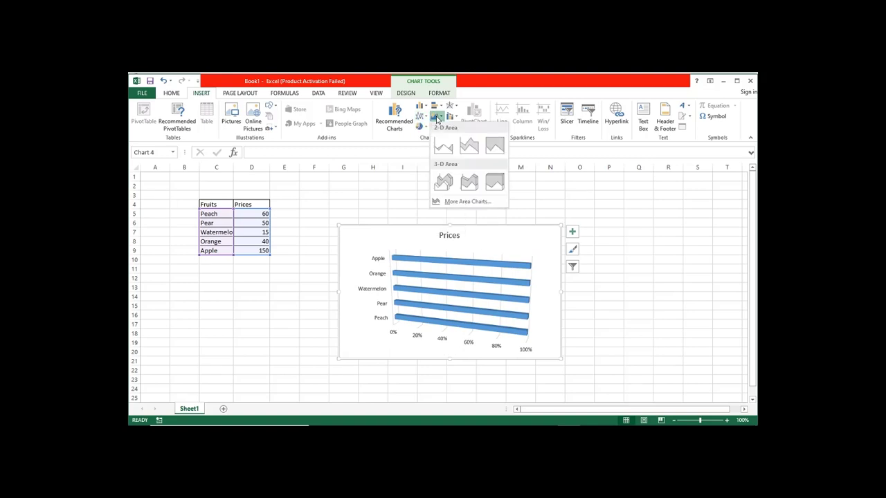
{"action": "left_click", "coordinate": [469, 149]}
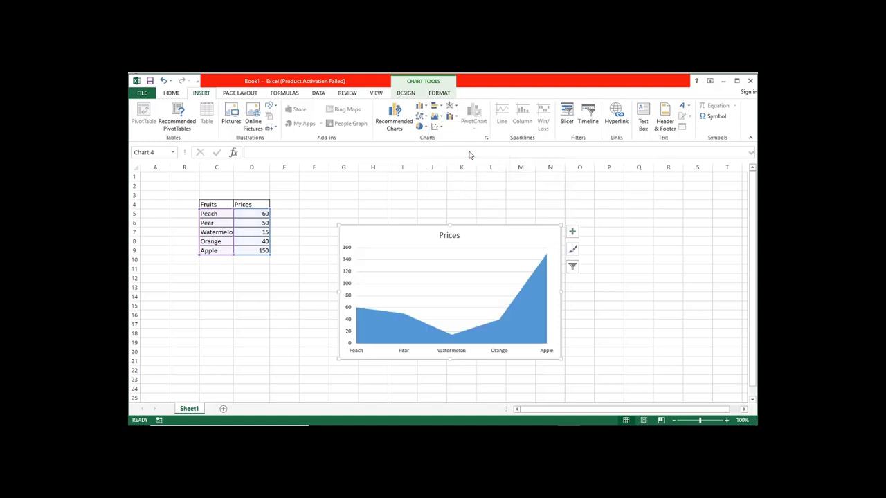
Change the Prices chart to a flat bubble chart
{"action": "left_click", "coordinate": [436, 129]}
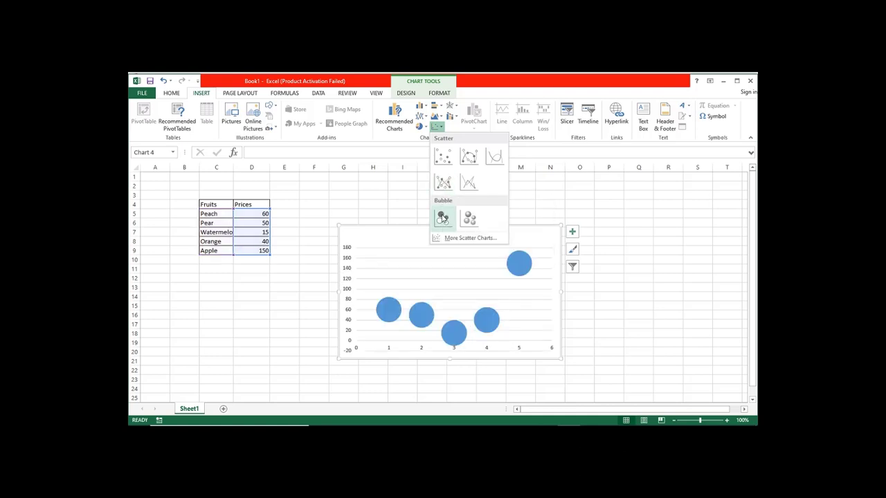
{"action": "left_click", "coordinate": [442, 218]}
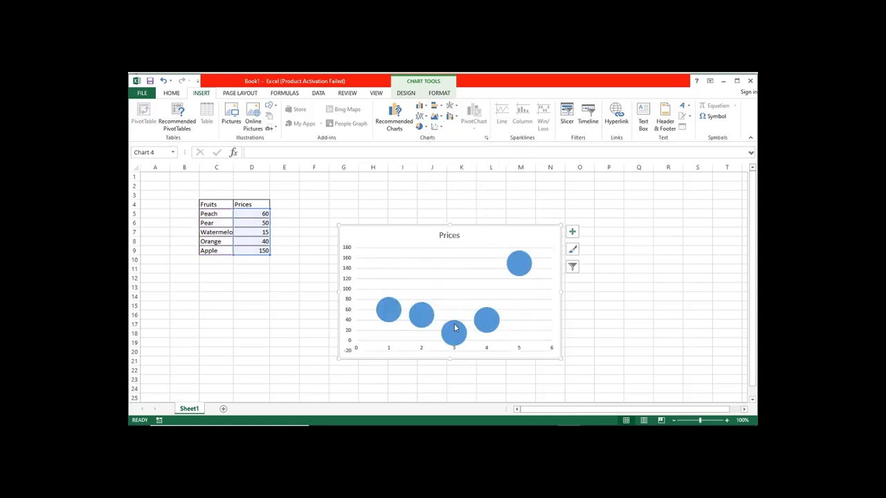
{"action": "left_click", "coordinate": [461, 192]}
Switch to the PowerPoint presentation Chapter 5 Spreadsheet.pptx and start the slide show from the "What is Chart ?" slide
{"action": "key", "text": "alt+Tab"}
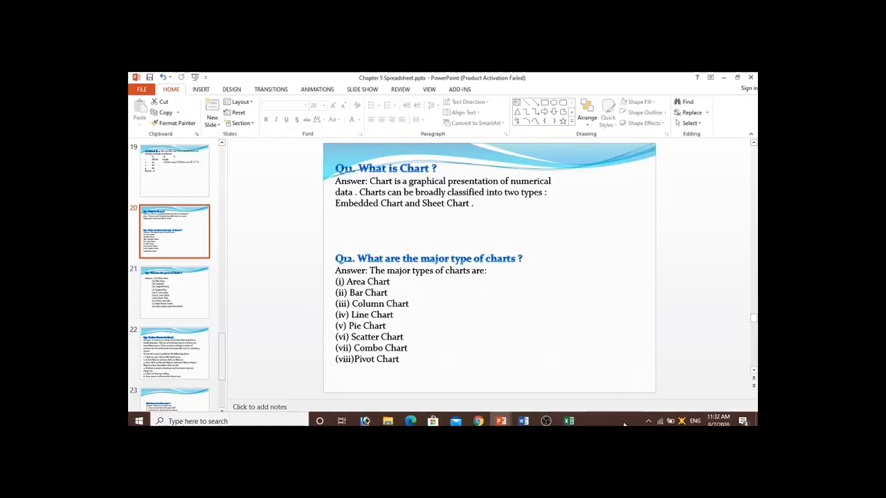
{"action": "mouse_move", "coordinate": [662, 425]}
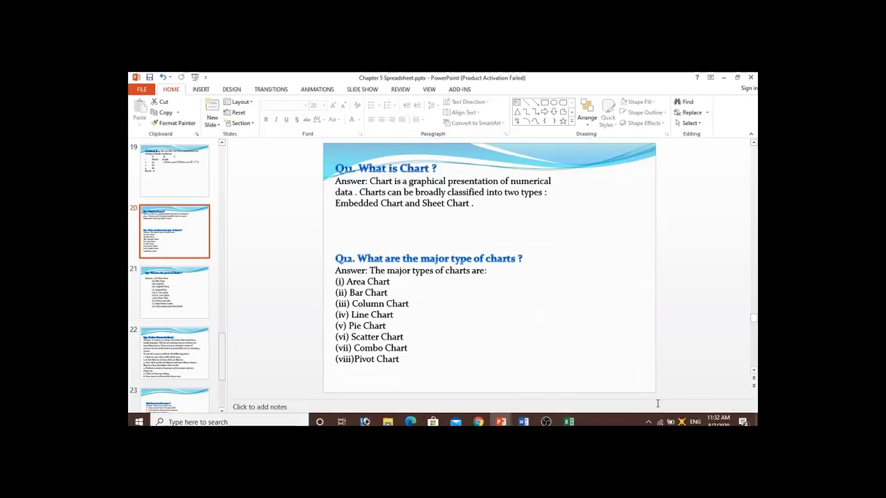
{"action": "left_click", "coordinate": [657, 419]}
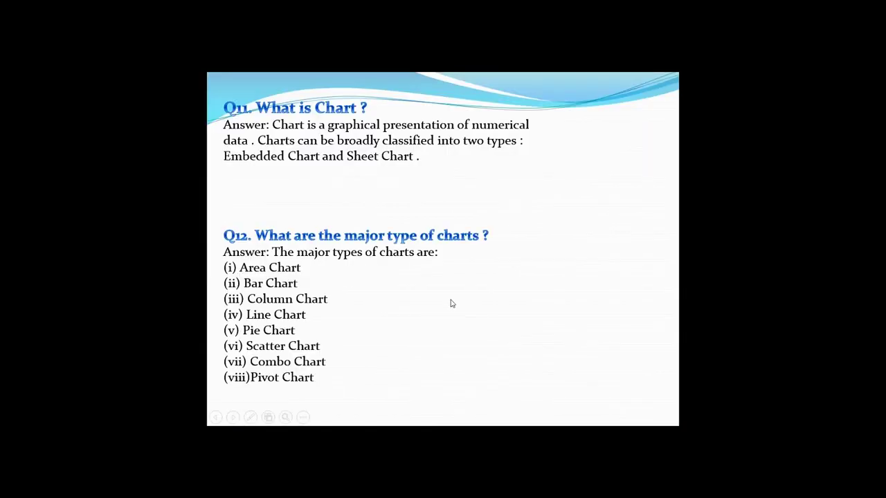